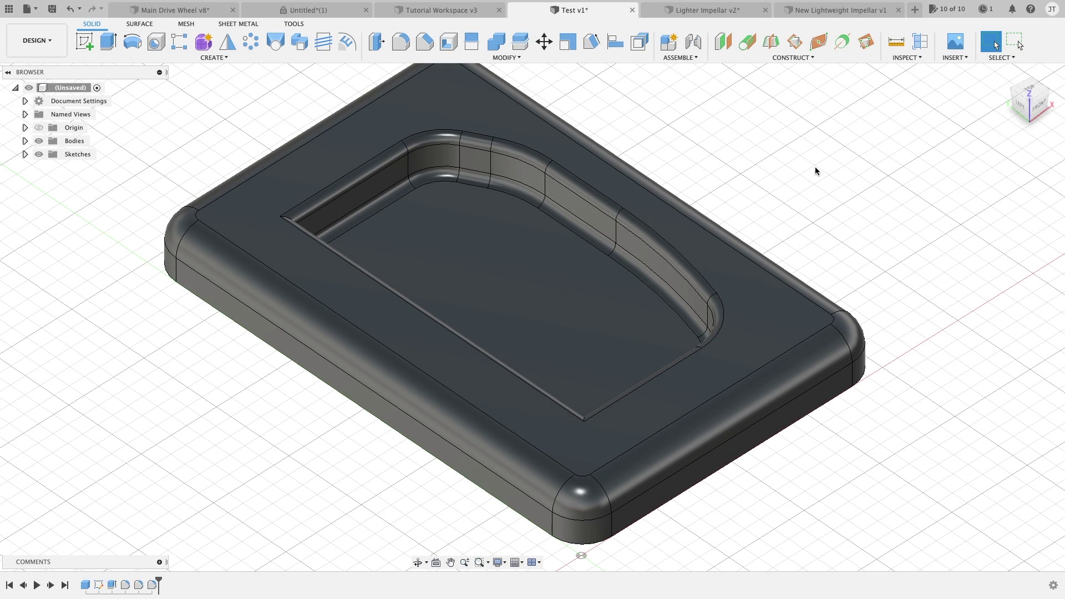
# Step: Start Offset Face and select the curved pocket wall faces
pyautogui.click(513, 59)
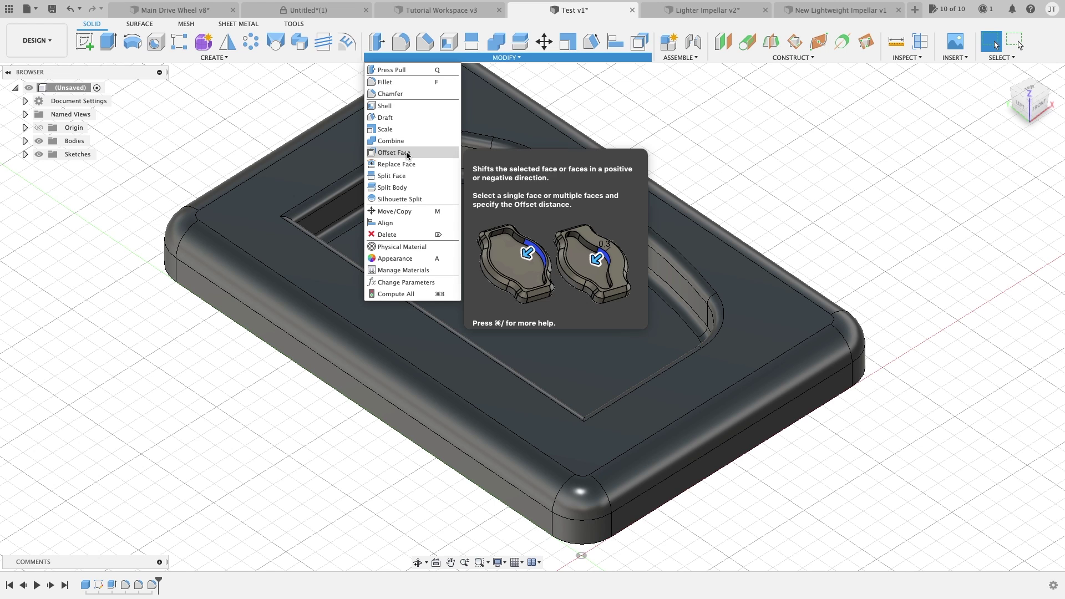
pyautogui.click(697, 162)
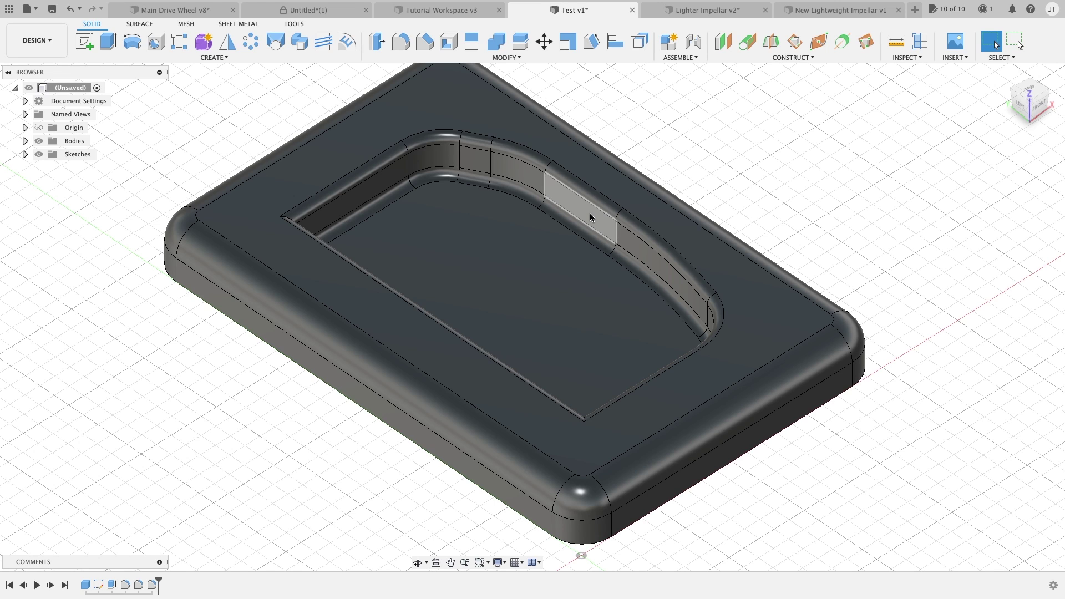
pyautogui.click(641, 44)
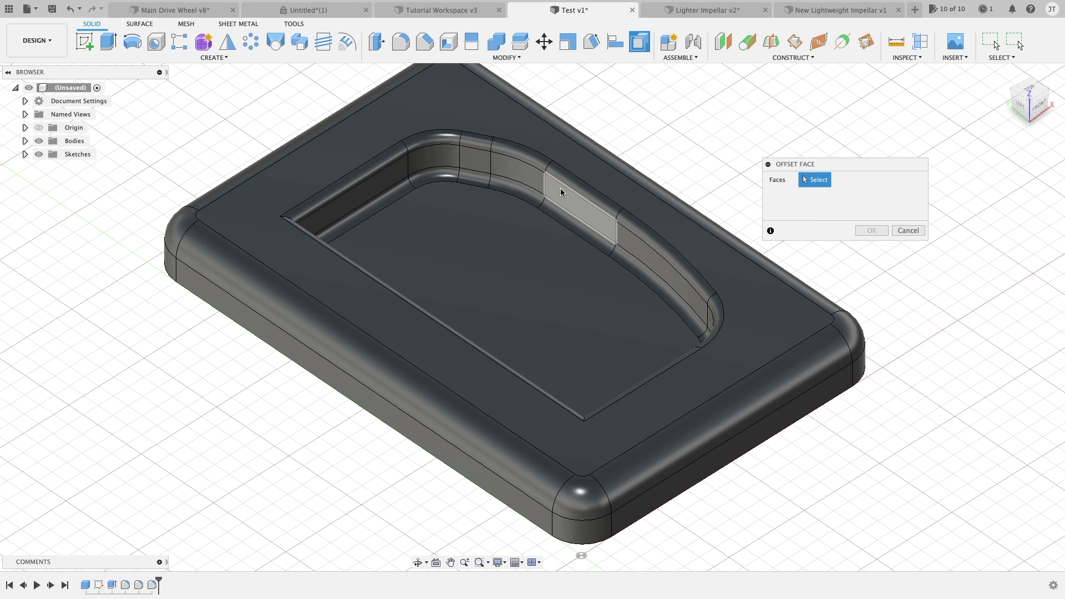
pyautogui.click(566, 204)
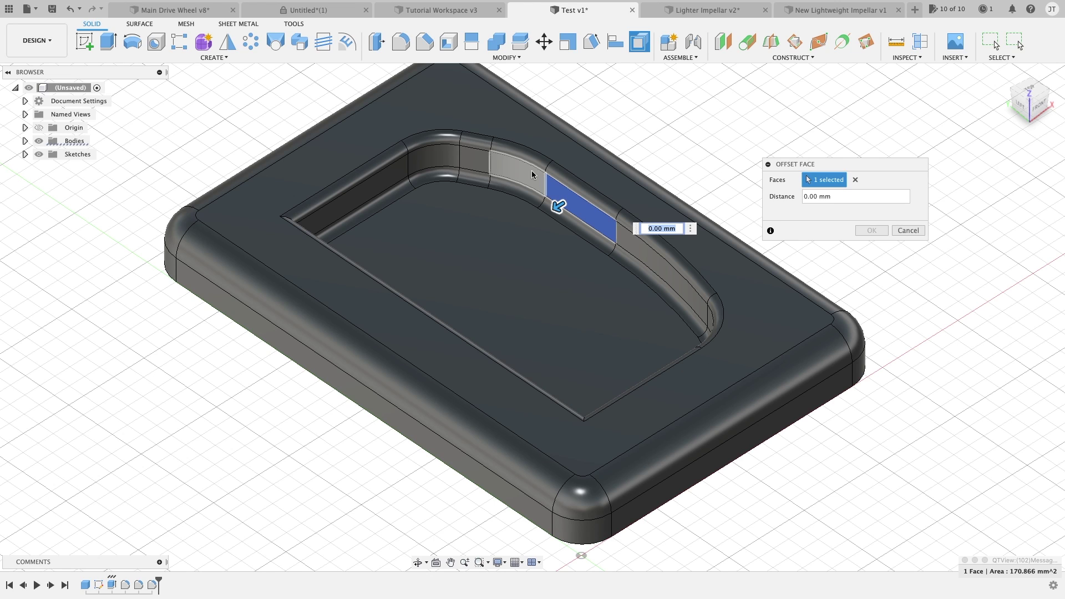
pyautogui.click(574, 196)
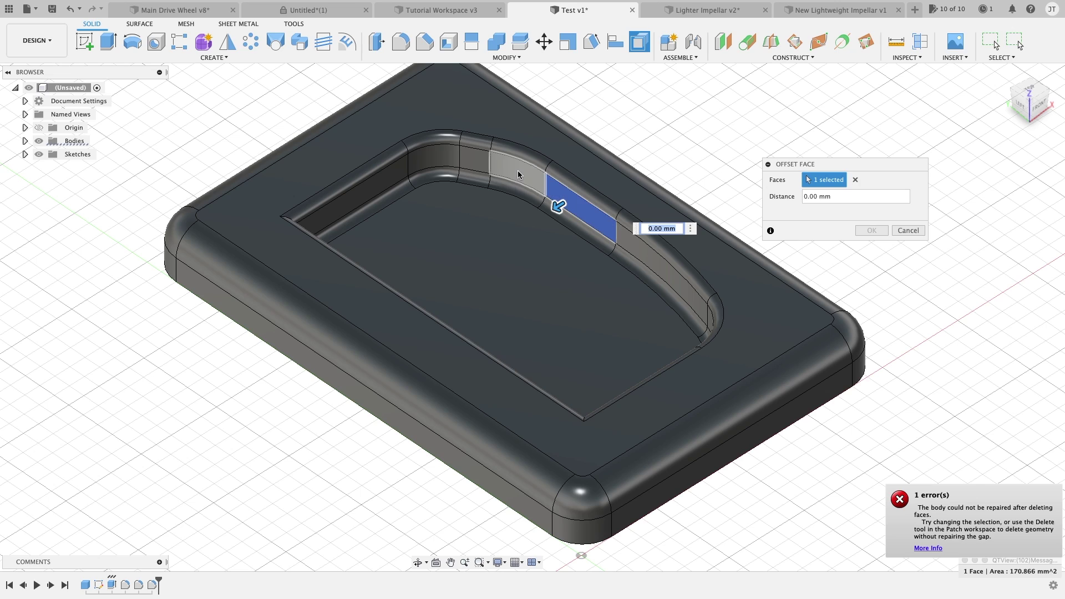
pyautogui.click(518, 174)
pyautogui.click(476, 164)
pyautogui.click(432, 161)
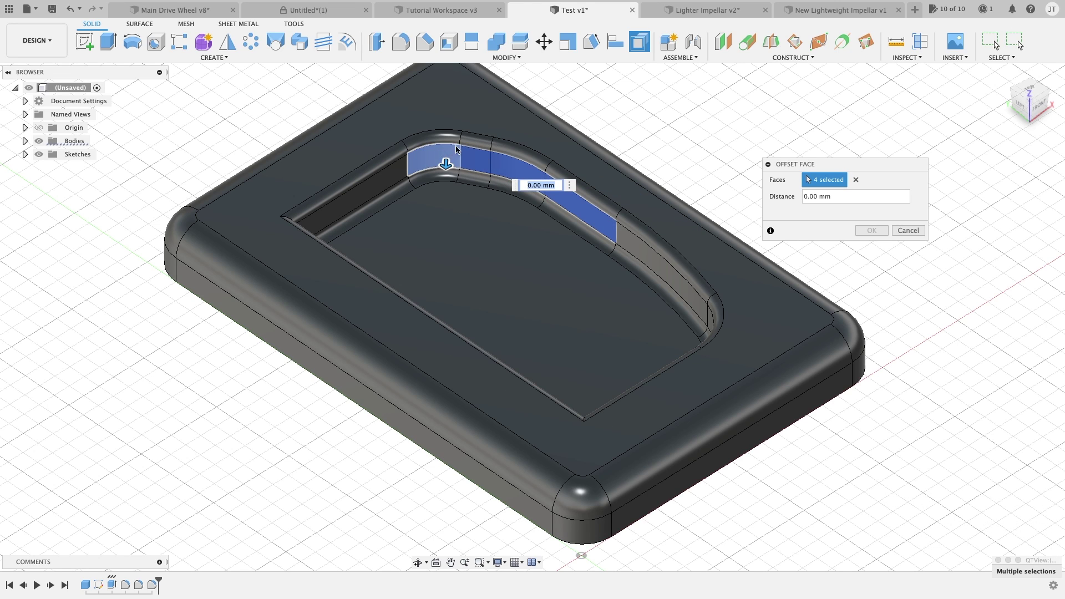
# Step: Add the corner fillet and straight walls, trial 5 and 15 mm offsets, then cancel and restart Offset Face
pyautogui.keyDown('shift'); pyautogui.moveTo(555, 199); pyautogui.dragTo(670, 208, button='middle'); pyautogui.keyUp('shift')
pyautogui.click(672, 207)
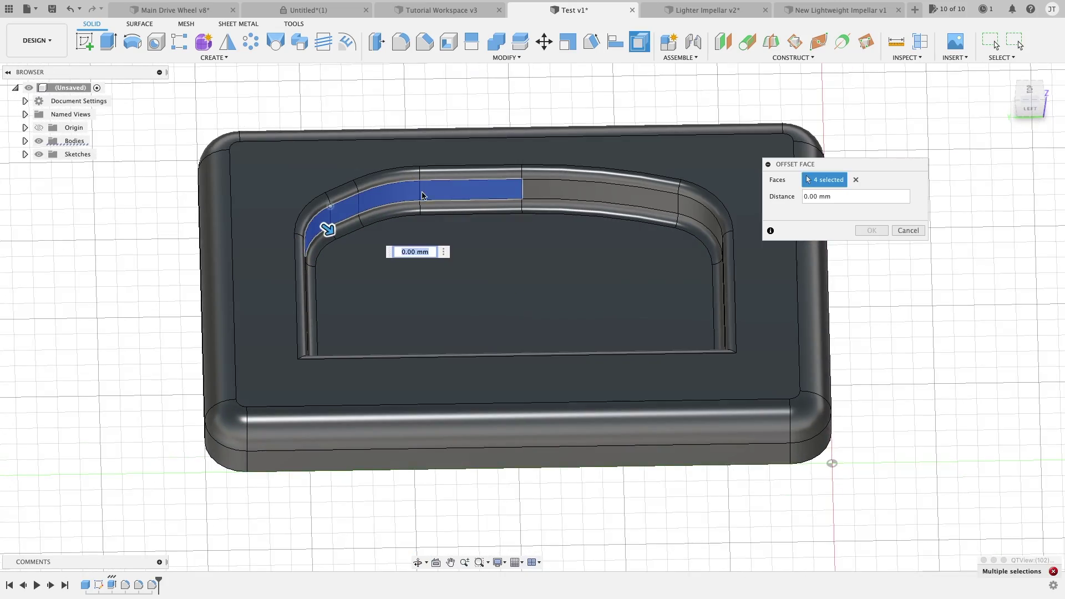
pyautogui.click(601, 190)
pyautogui.keyDown('shift'); pyautogui.moveTo(641, 193); pyautogui.dragTo(709, 309, button='middle'); pyautogui.keyUp('shift')
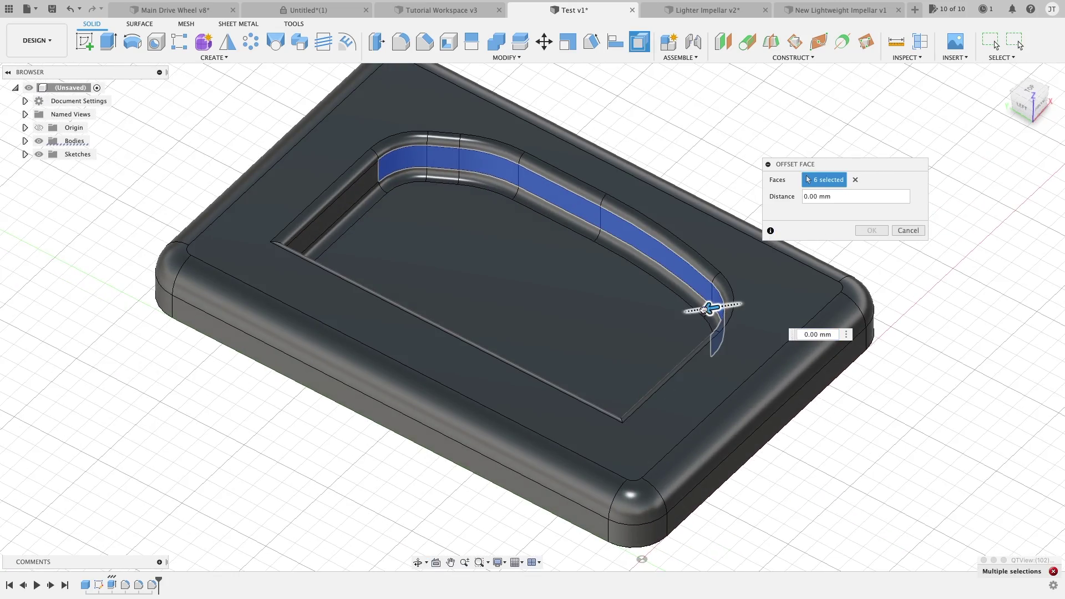
pyautogui.moveTo(697, 309); pyautogui.dragTo(680, 311)
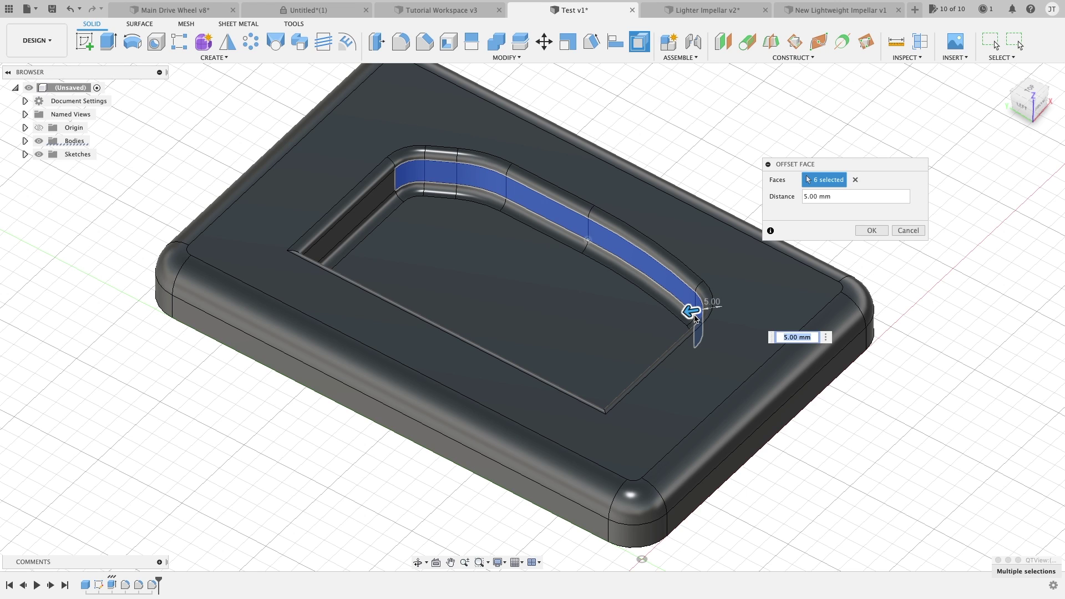
pyautogui.moveTo(691, 313)
pyautogui.mouseDown()
pyautogui.moveTo(650, 318)
pyautogui.moveTo(701, 297)
pyautogui.mouseUp()
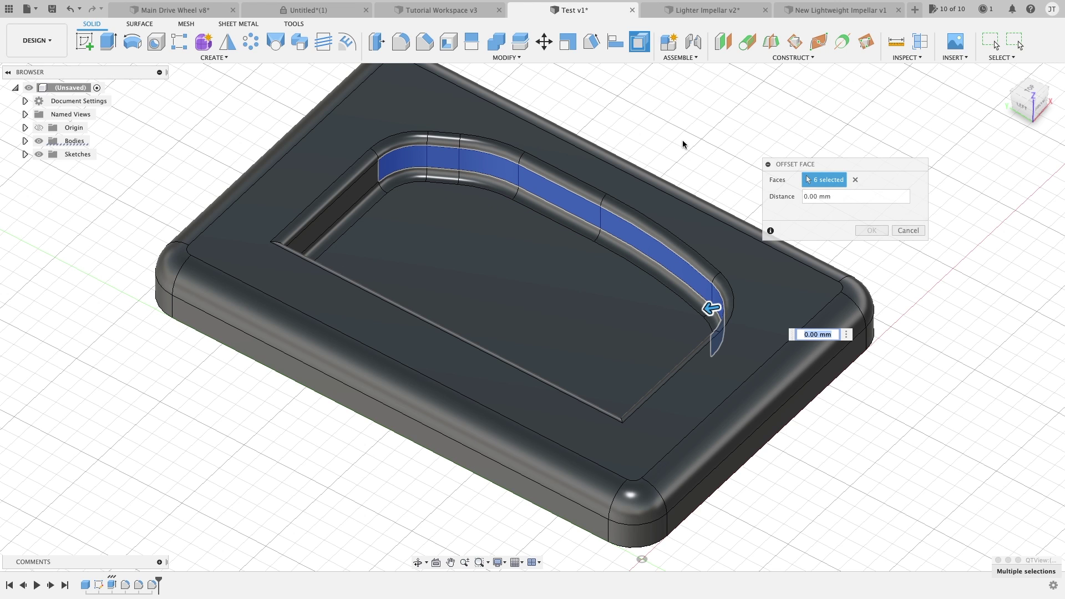
pyautogui.click(641, 49)
pyautogui.click(641, 45)
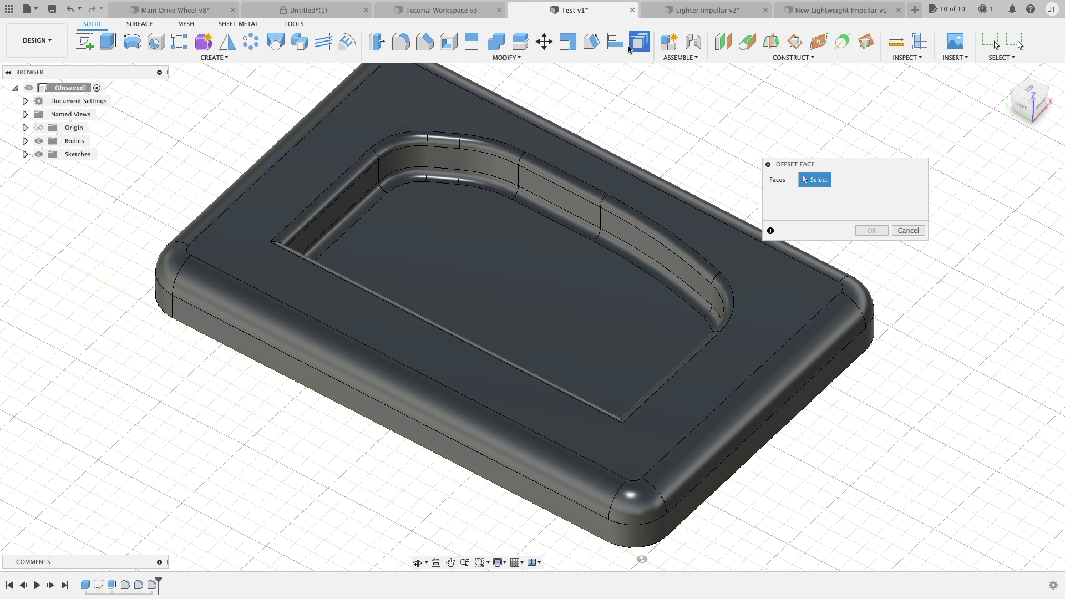
pyautogui.click(522, 176)
pyautogui.click(546, 186)
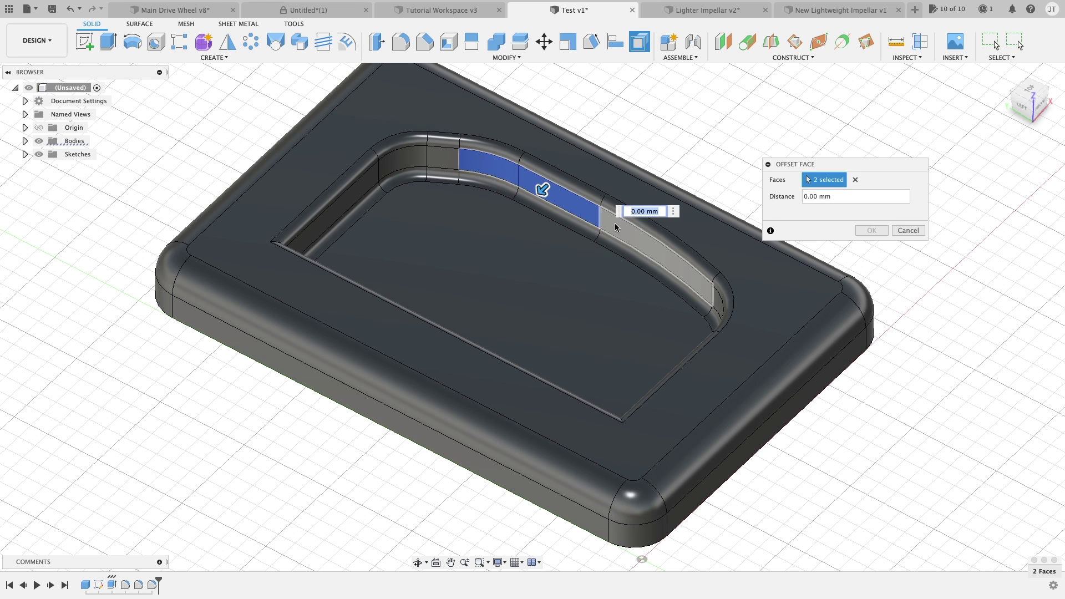
pyautogui.click(612, 224)
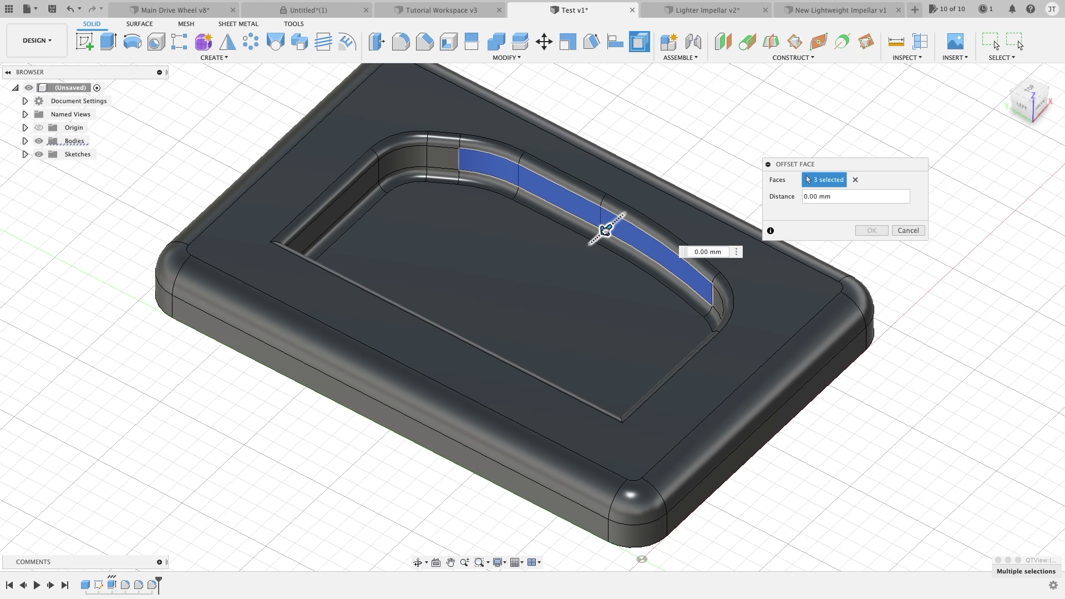
pyautogui.moveTo(595, 232); pyautogui.dragTo(536, 291)
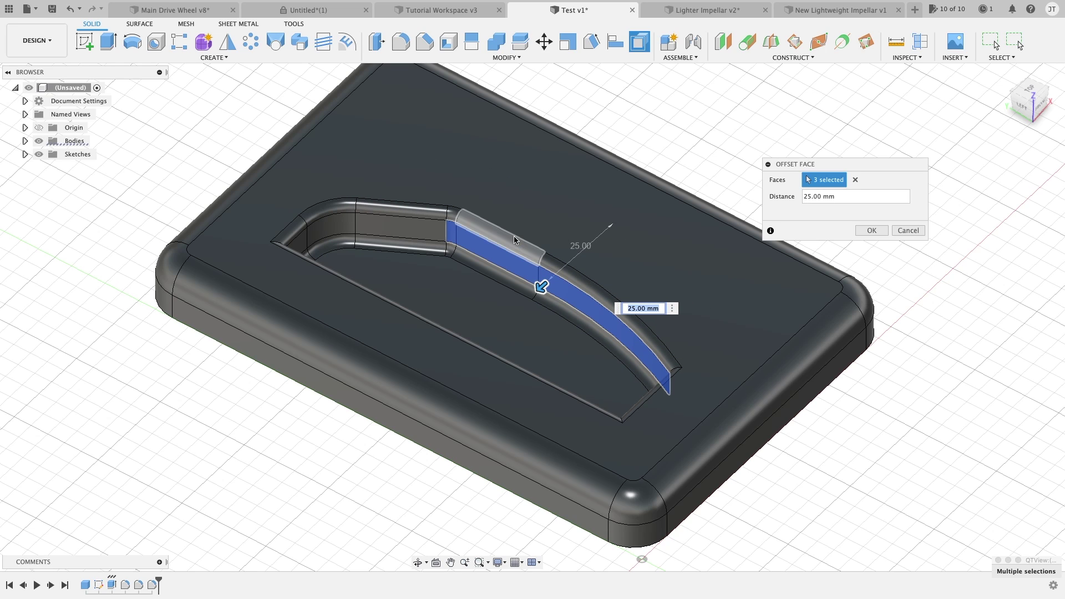
pyautogui.press('Return')
pyautogui.rightClick(672, 134)
pyautogui.click(669, 97)
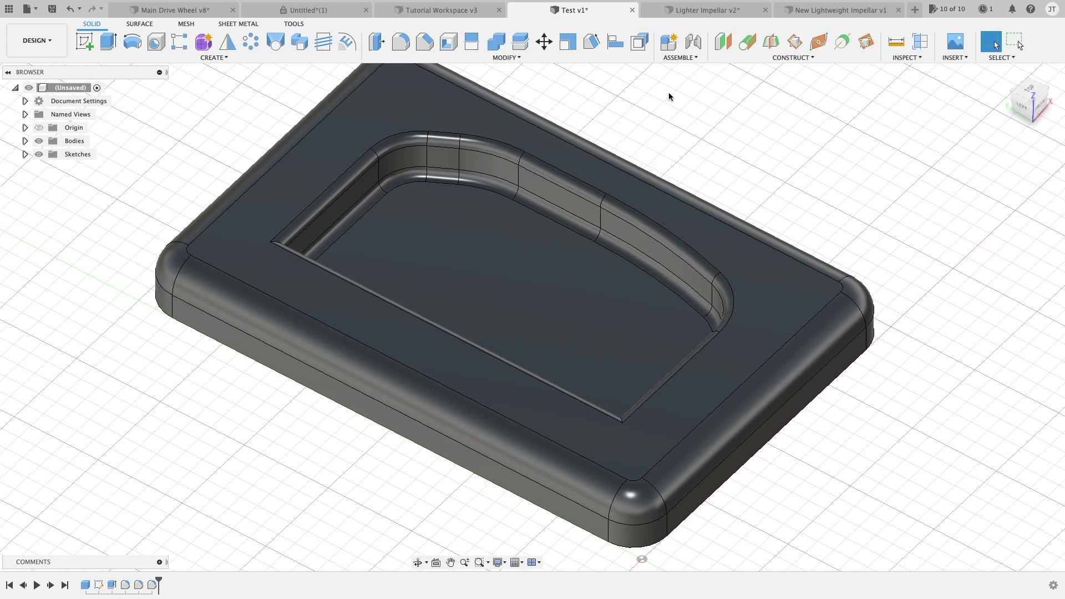
pyautogui.click(641, 42)
pyautogui.click(561, 199)
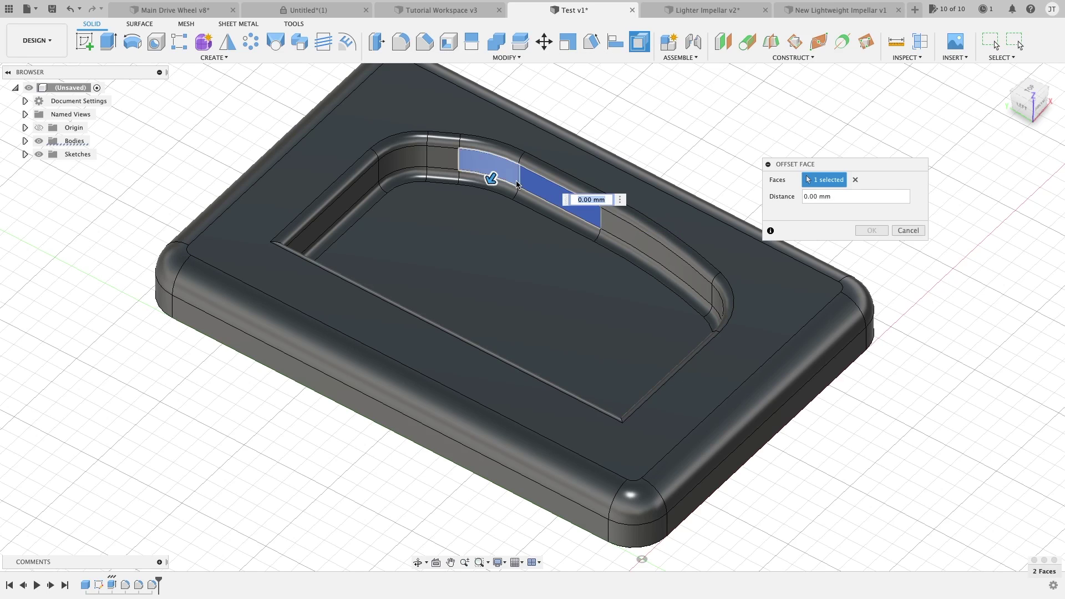
pyautogui.click(487, 181)
pyautogui.moveTo(471, 191); pyautogui.dragTo(400, 236)
pyautogui.keyDown('shift'); pyautogui.moveTo(554, 266); pyautogui.dragTo(490, 221, button='middle'); pyautogui.keyUp('shift')
pyautogui.moveTo(490, 222); pyautogui.dragTo(567, 143)
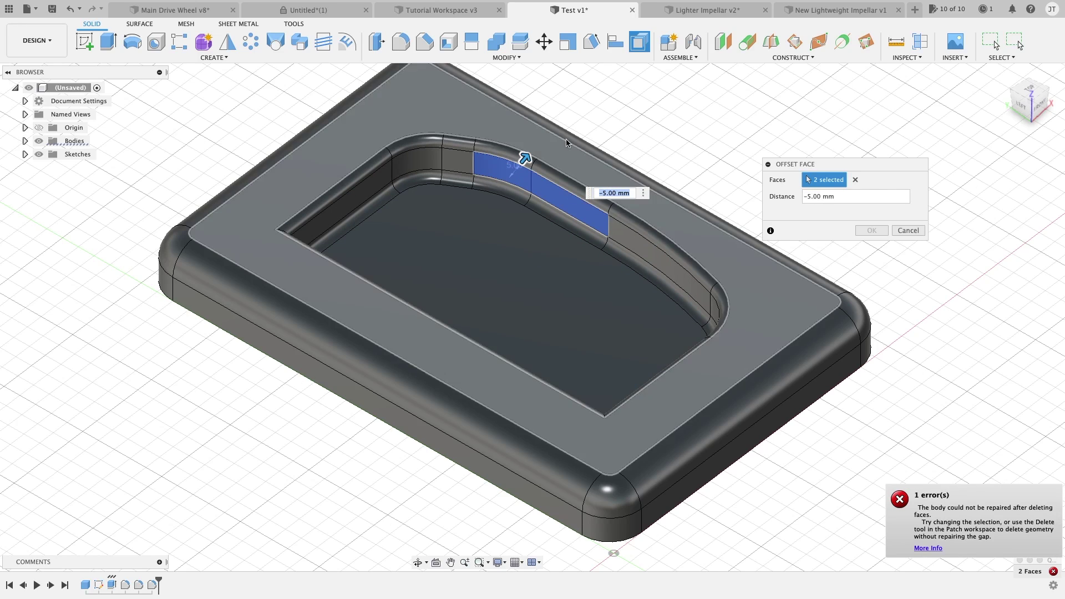
pyautogui.keyDown('shift'); pyautogui.moveTo(645, 120); pyautogui.dragTo(623, 161, button='middle'); pyautogui.keyUp('shift')
pyautogui.press('Escape')
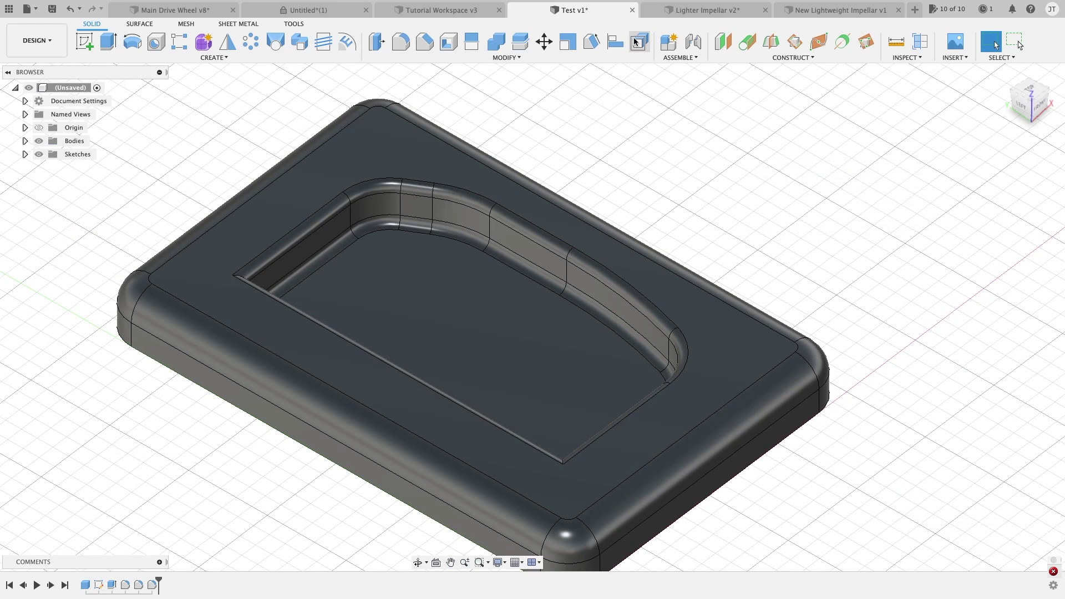
pyautogui.click(638, 41)
pyautogui.click(376, 208)
pyautogui.click(410, 205)
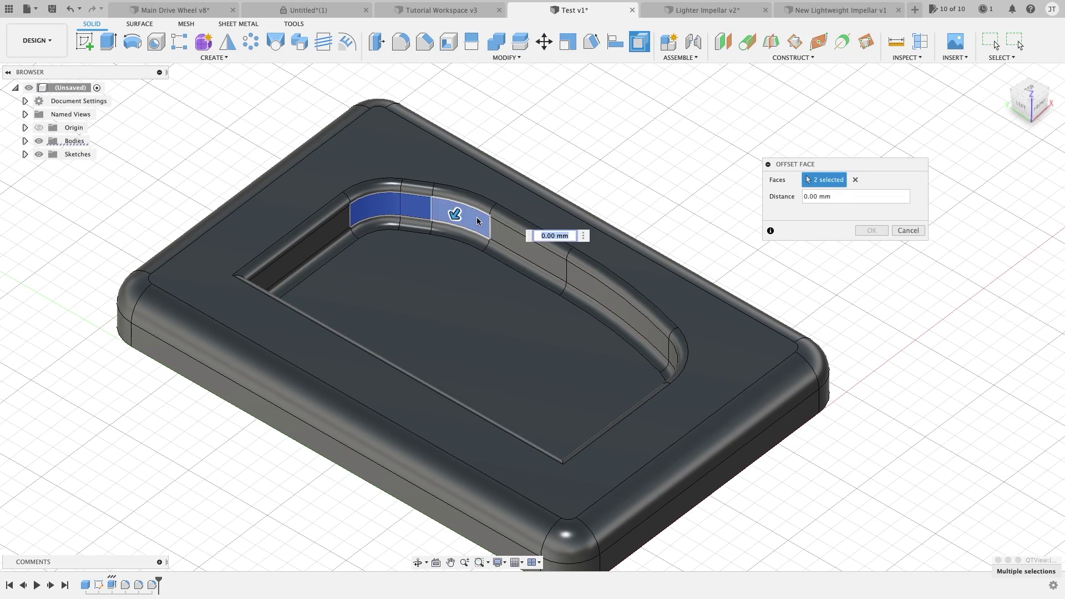
pyautogui.click(478, 220)
pyautogui.click(504, 239)
pyautogui.click(592, 300)
pyautogui.keyDown('shift'); pyautogui.moveTo(592, 299); pyautogui.dragTo(606, 438, button='middle'); pyautogui.keyUp('shift')
pyautogui.click(671, 302)
pyautogui.moveTo(607, 438); pyautogui.dragTo(630, 441)
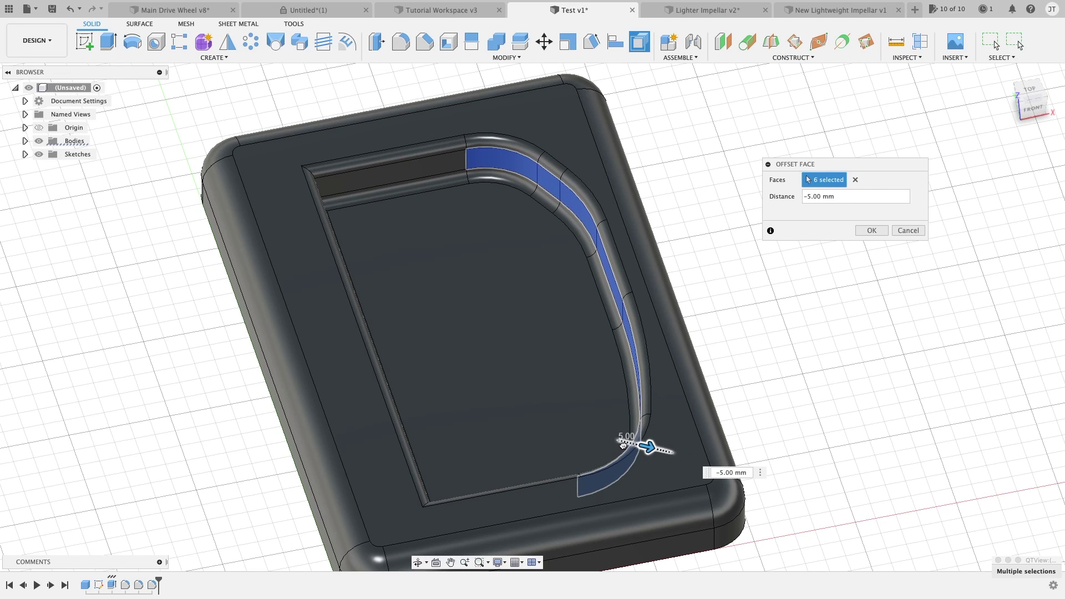
pyautogui.press('Return')
pyautogui.moveTo(703, 254)
pyautogui.keyDown('shift'); pyautogui.mouseDown(button='middle')
pyautogui.moveTo(723, 239)
pyautogui.moveTo(716, 245)
pyautogui.mouseUp(button='middle'); pyautogui.keyUp('shift')
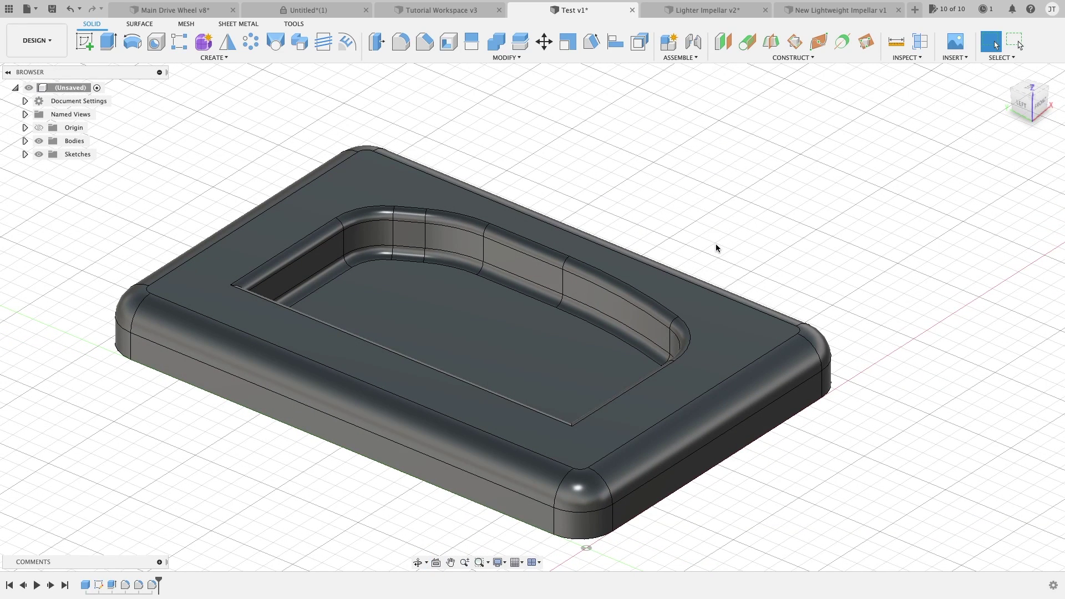
pyautogui.press('q')
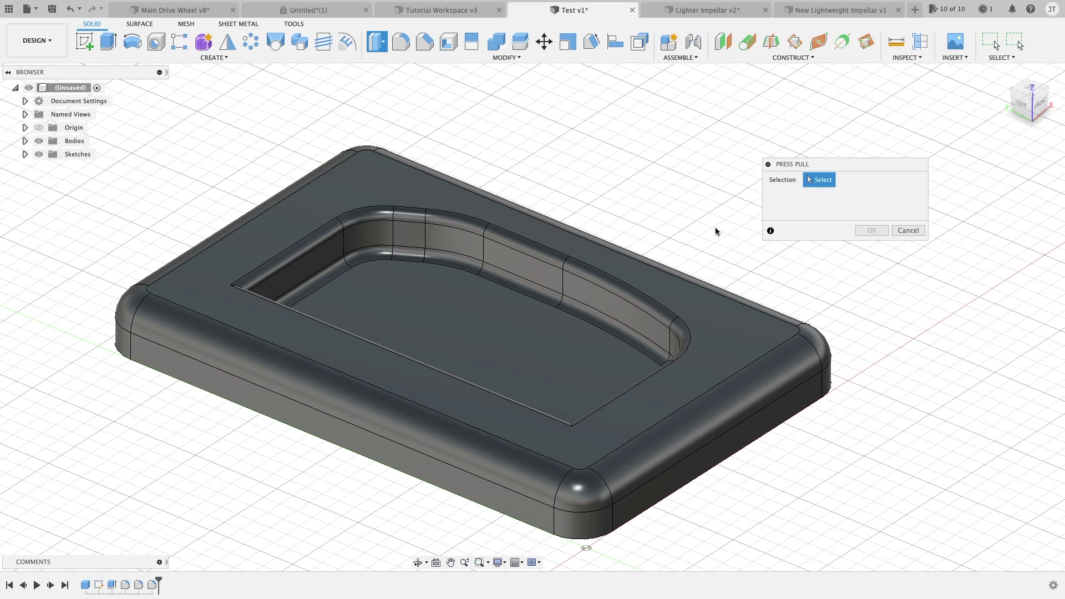
# Step: Select the pocket's angled wall face and offset it by -5 mm to widen the pocket
pyautogui.click(513, 269)
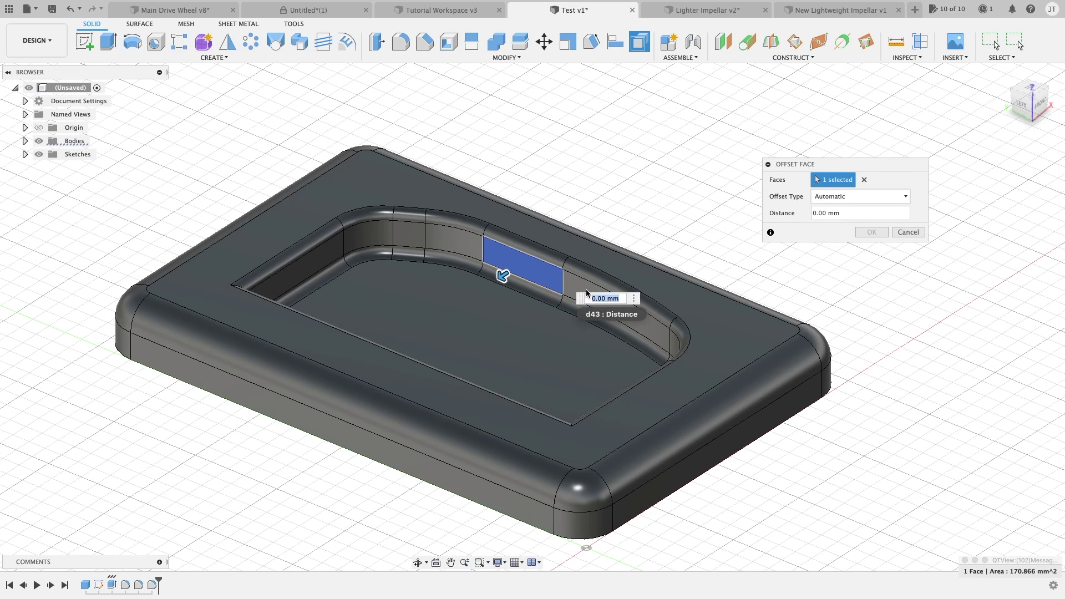
pyautogui.keyDown('shift'); pyautogui.moveTo(577, 289); pyautogui.dragTo(553, 249, button='middle'); pyautogui.keyUp('shift')
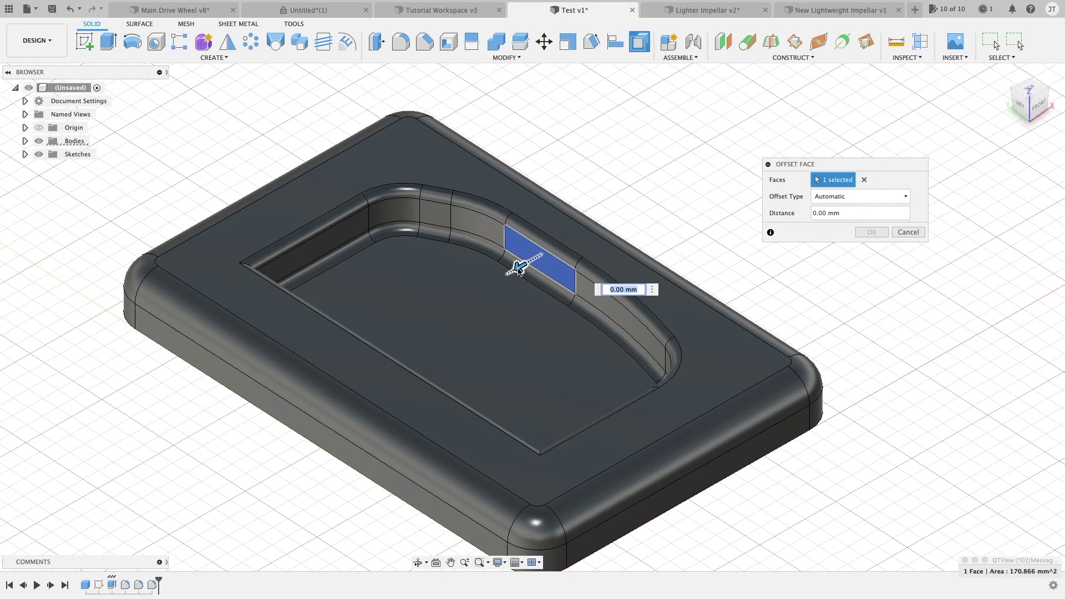
pyautogui.moveTo(520, 268); pyautogui.dragTo(483, 278)
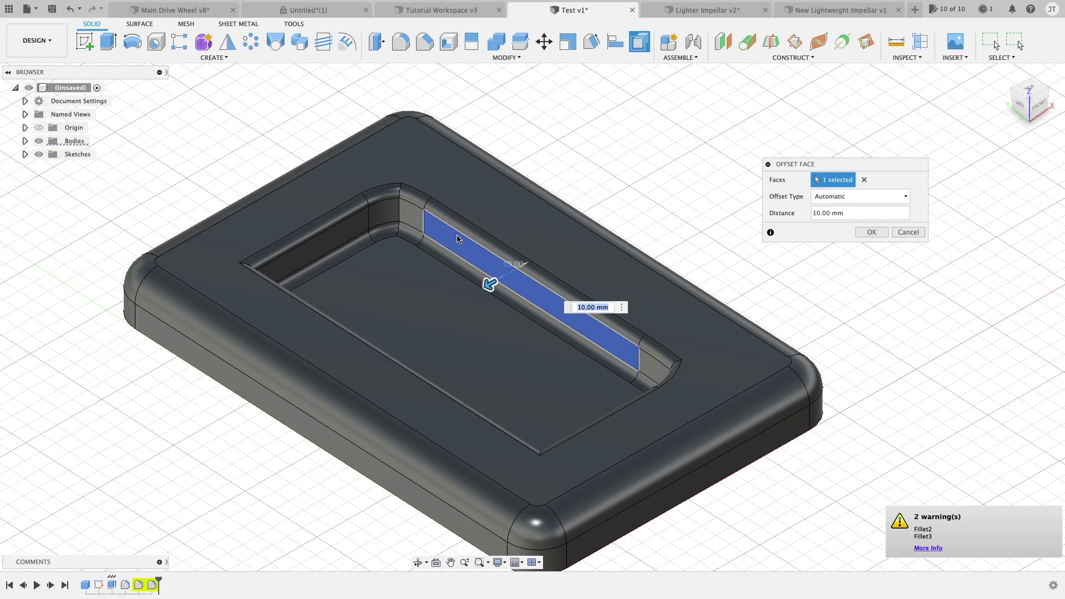
pyautogui.moveTo(489, 284); pyautogui.dragTo(548, 253)
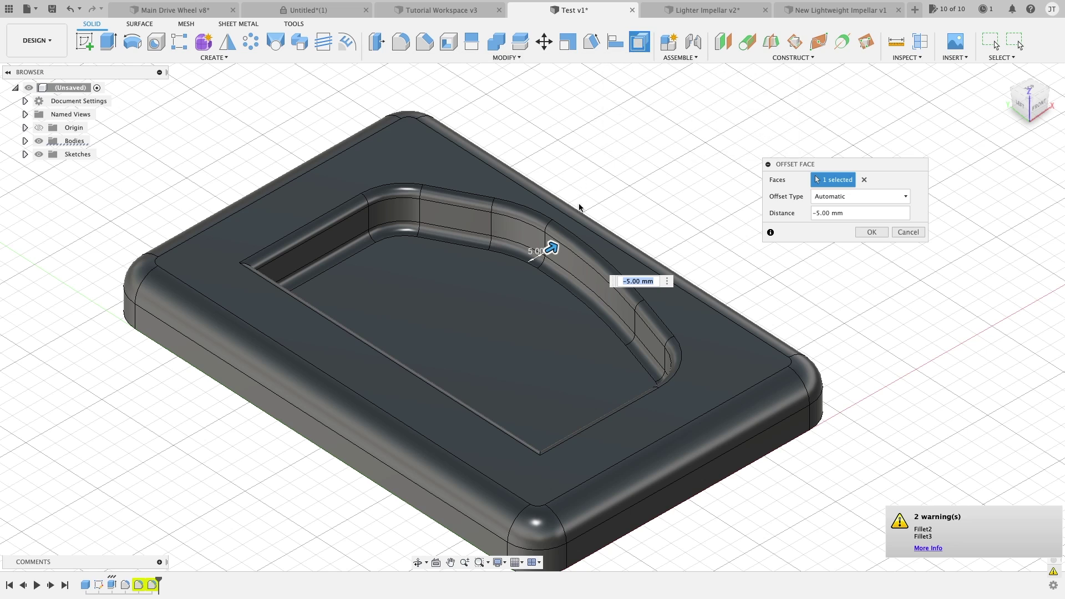
pyautogui.moveTo(601, 194)
pyautogui.keyDown('shift'); pyautogui.mouseDown(button='middle')
pyautogui.moveTo(589, 176)
pyautogui.moveTo(601, 183)
pyautogui.mouseUp(button='middle'); pyautogui.keyUp('shift')
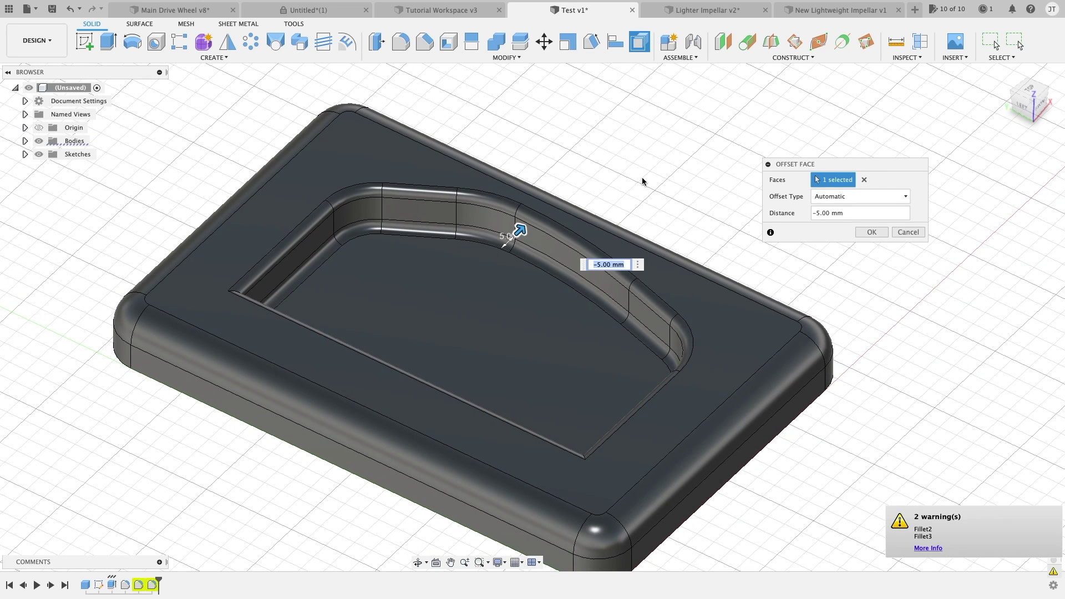